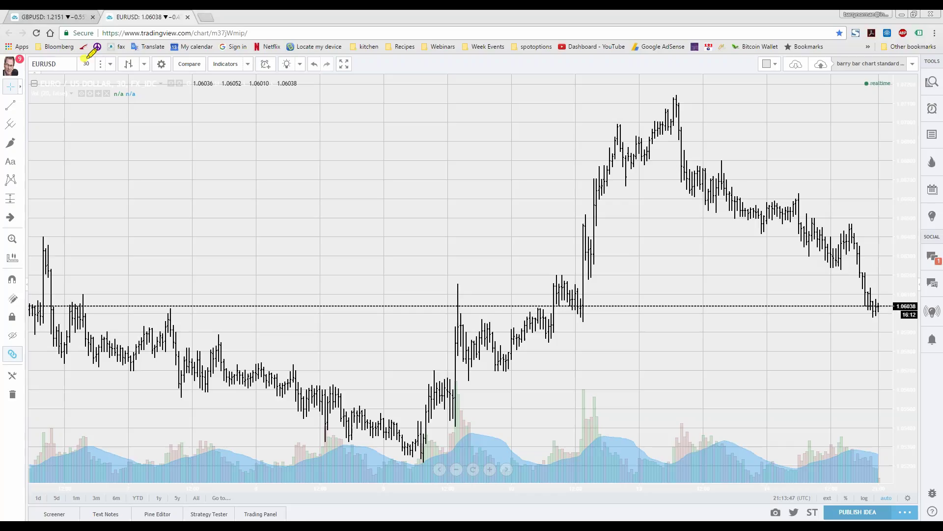
- Point out the 30-minute timeframe, then highlight the recent drop, resistance and support in yellow
{"action": "left_click", "coordinate": [86, 66]}
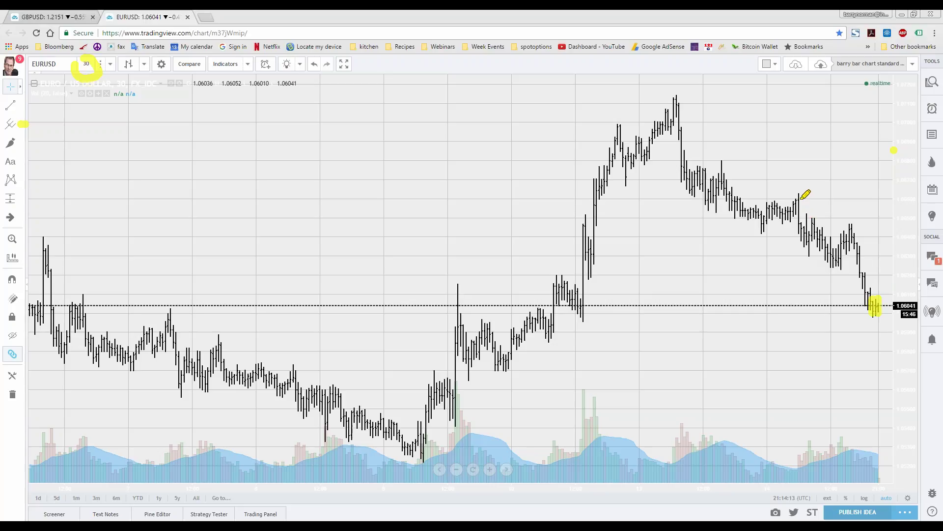
{"action": "left_click_drag", "start_coordinate": [787, 189], "coordinate": [787, 319]}
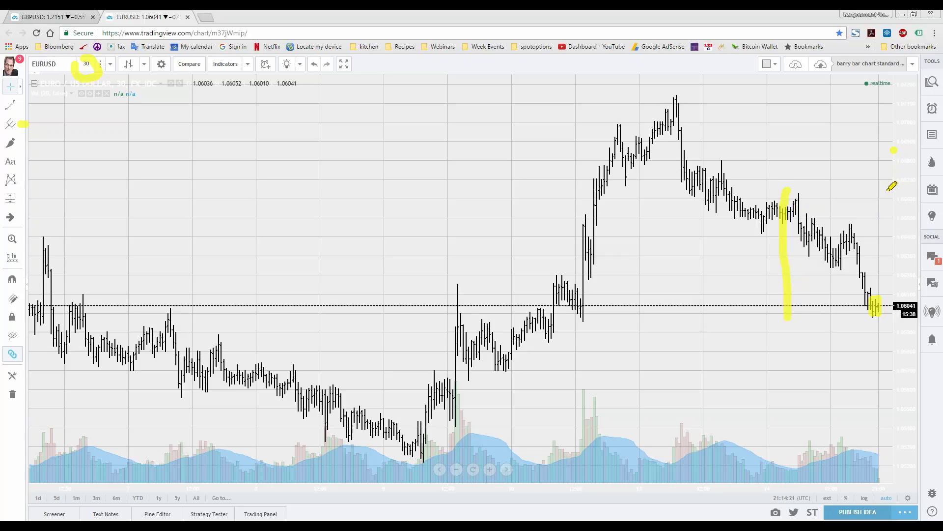
{"action": "mouse_move", "coordinate": [883, 188]}
{"action": "left_mouse_down"}
{"action": "mouse_move", "coordinate": [331, 137]}
{"action": "mouse_move", "coordinate": [8, 135]}
{"action": "left_mouse_up"}
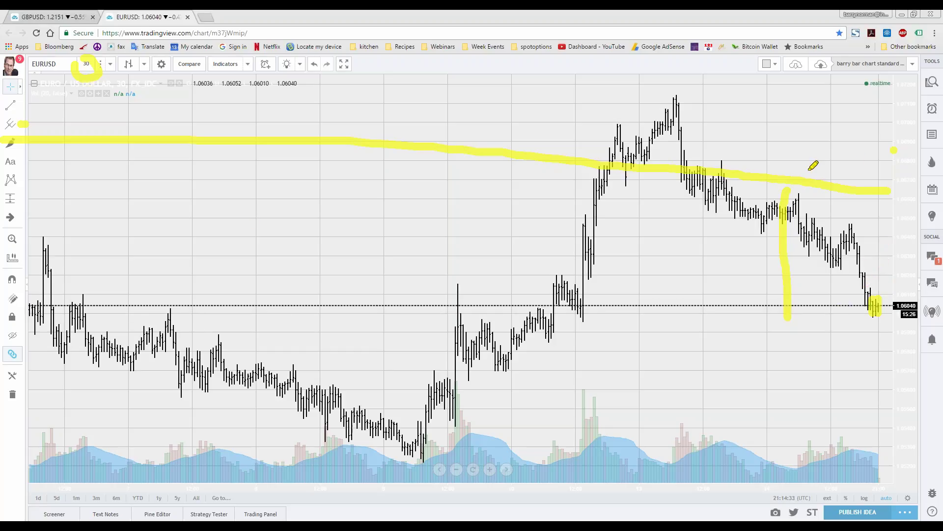
{"action": "left_click_drag", "start_coordinate": [175, 403], "coordinate": [574, 419]}
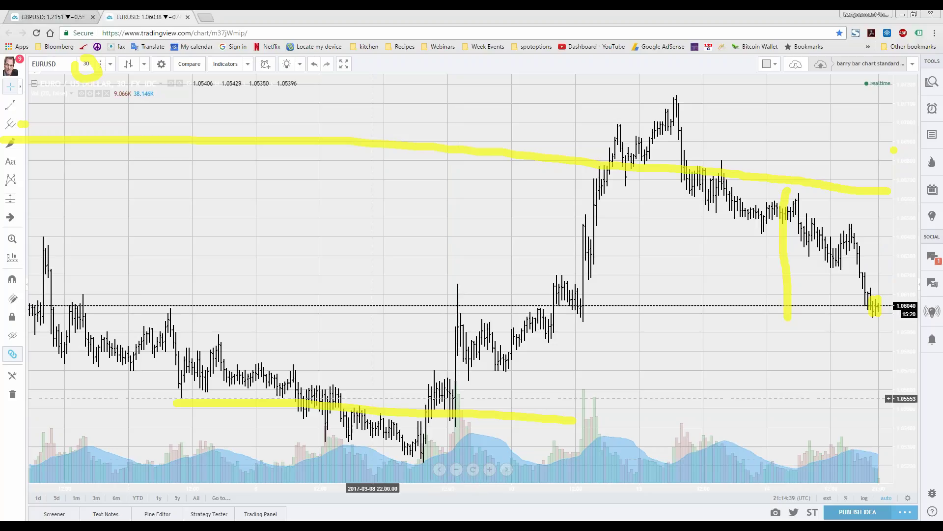
{"action": "scroll", "coordinate": [373, 398], "scroll_direction": "up", "scroll_amount": 2}
{"action": "scroll", "coordinate": [373, 398], "scroll_direction": "down", "scroll_amount": 2}
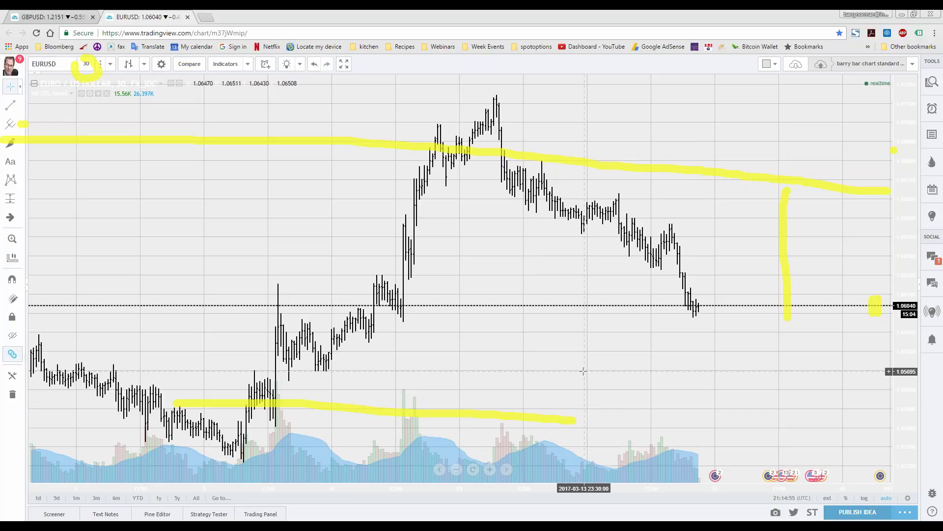
- Pan the EURUSD chart, then jump back to the latest real-time bar
{"action": "left_click_drag", "start_coordinate": [626, 292], "coordinate": [818, 288]}
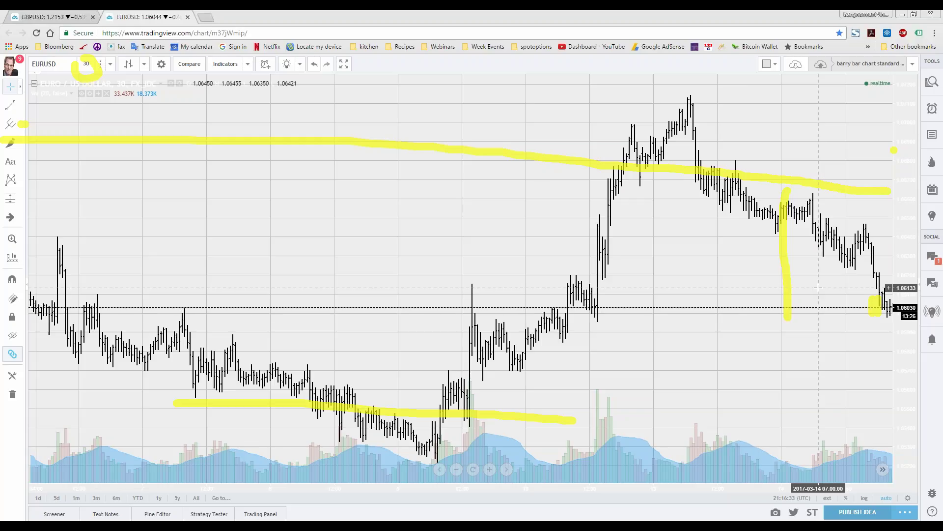
{"action": "left_click", "coordinate": [883, 470]}
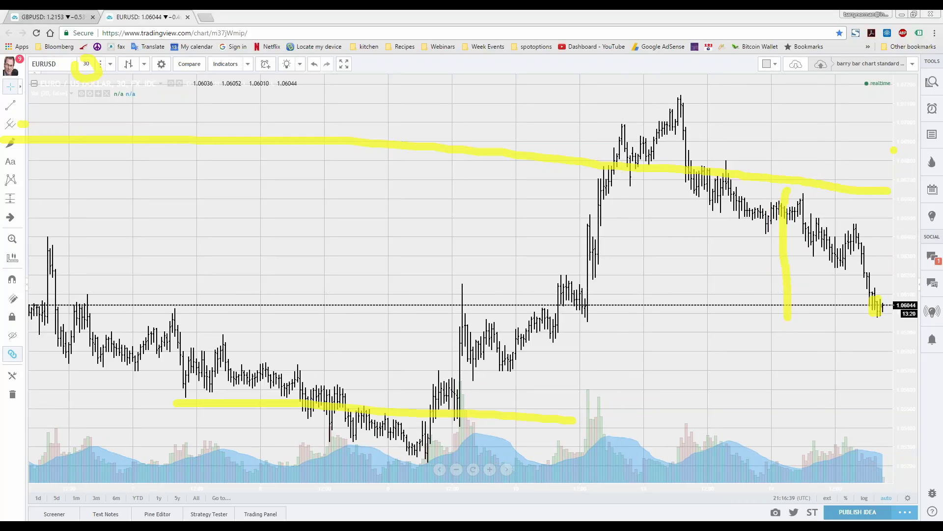
- Erase all the yellow highlights with Escape and zoom in on the recent bars
{"action": "key", "text": "Escape"}
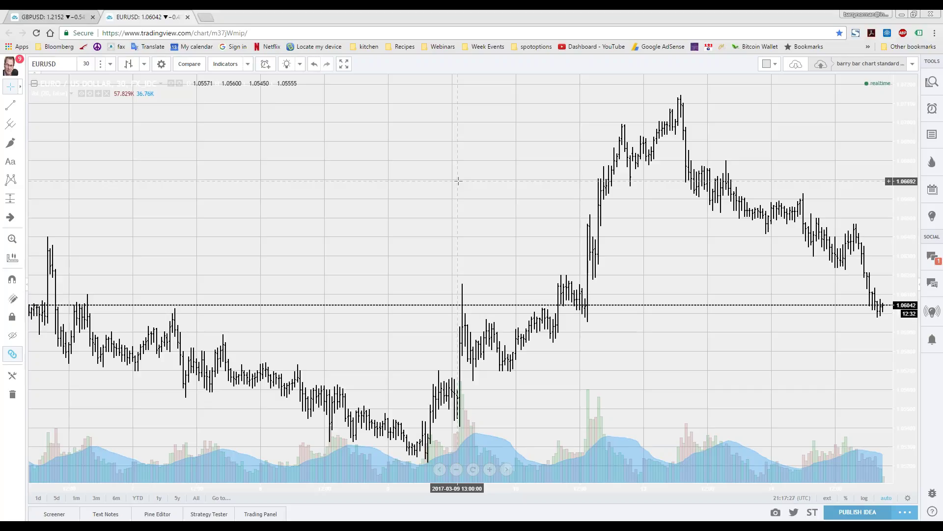
{"action": "scroll", "coordinate": [459, 180], "scroll_direction": "up", "scroll_amount": 1}
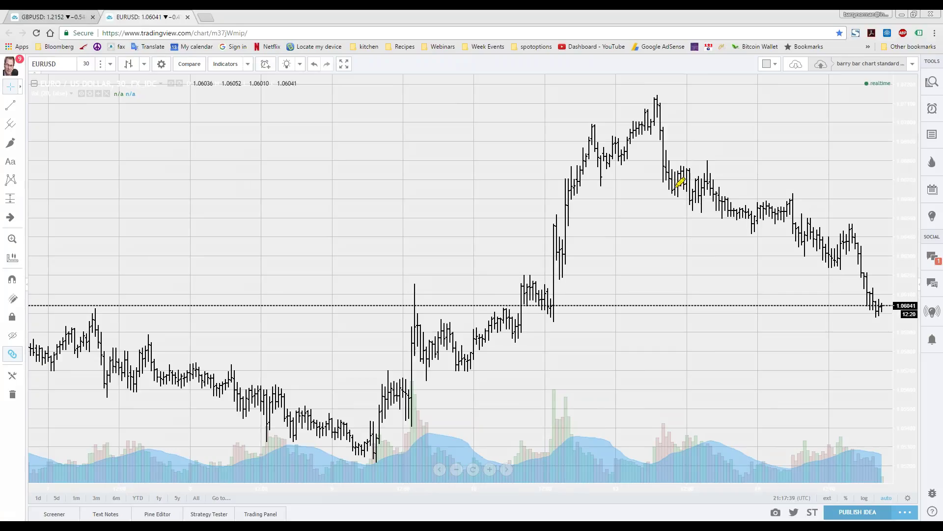
- Draw yellow downtrend, uptrend and rising support lines, a level below price, and an upward arrow
{"action": "mouse_move", "coordinate": [657, 94]}
{"action": "left_mouse_down"}
{"action": "mouse_move", "coordinate": [695, 137]}
{"action": "mouse_move", "coordinate": [899, 292]}
{"action": "left_mouse_up"}
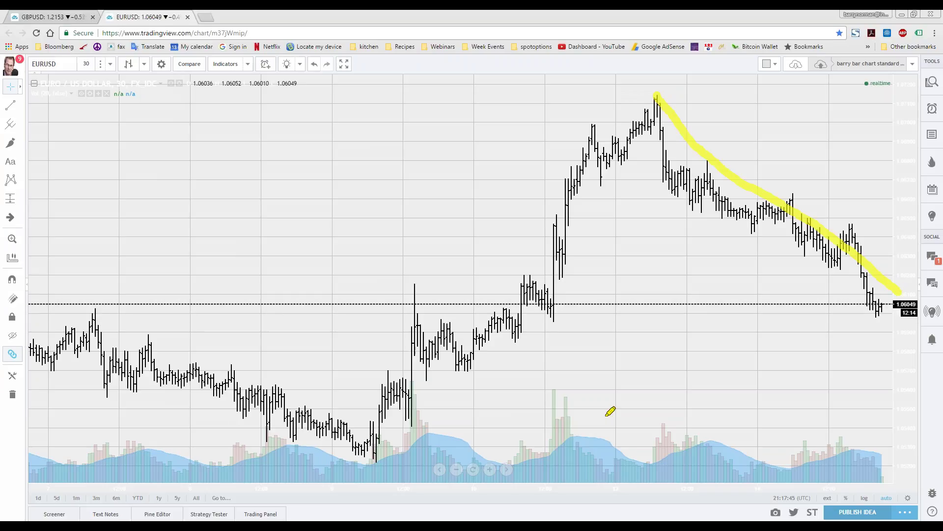
{"action": "mouse_move", "coordinate": [361, 455]}
{"action": "left_mouse_down"}
{"action": "mouse_move", "coordinate": [448, 390]}
{"action": "mouse_move", "coordinate": [677, 173]}
{"action": "left_mouse_up"}
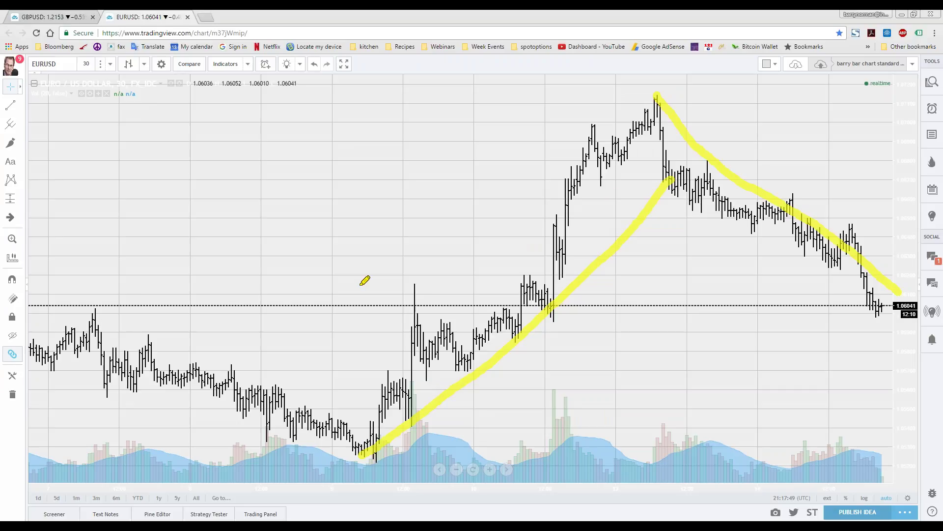
{"action": "mouse_move", "coordinate": [88, 389]}
{"action": "left_mouse_down"}
{"action": "mouse_move", "coordinate": [337, 333]}
{"action": "mouse_move", "coordinate": [887, 281]}
{"action": "left_mouse_up"}
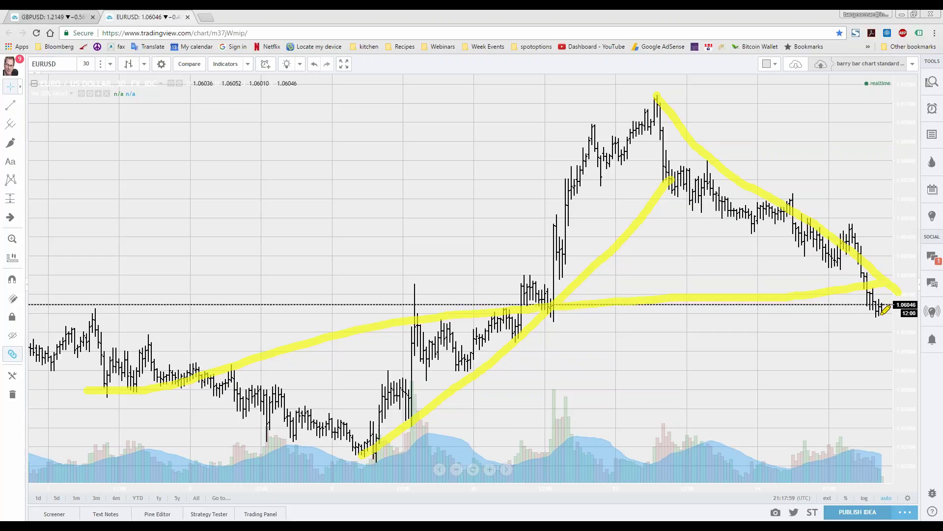
{"action": "left_click_drag", "start_coordinate": [883, 315], "coordinate": [691, 305]}
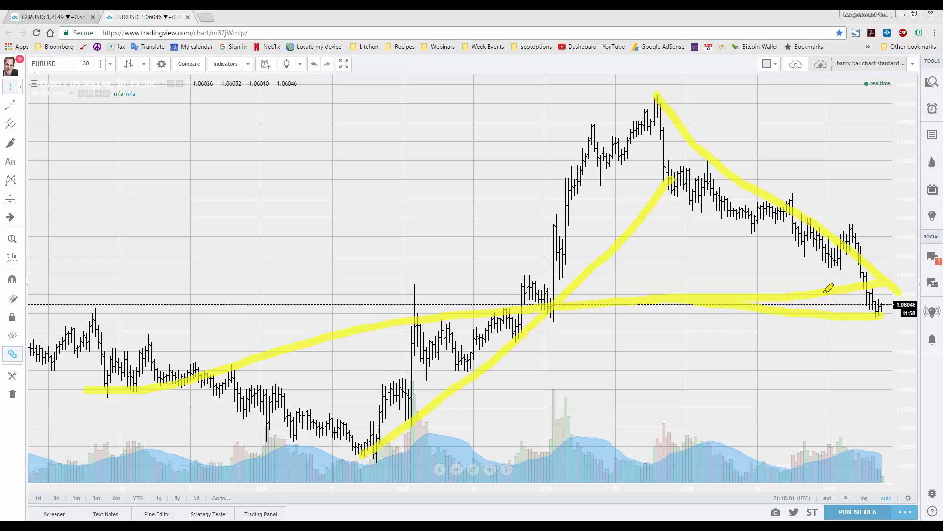
{"action": "mouse_move", "coordinate": [861, 251]}
{"action": "left_mouse_down"}
{"action": "mouse_move", "coordinate": [882, 224]}
{"action": "mouse_move", "coordinate": [898, 130]}
{"action": "left_mouse_up"}
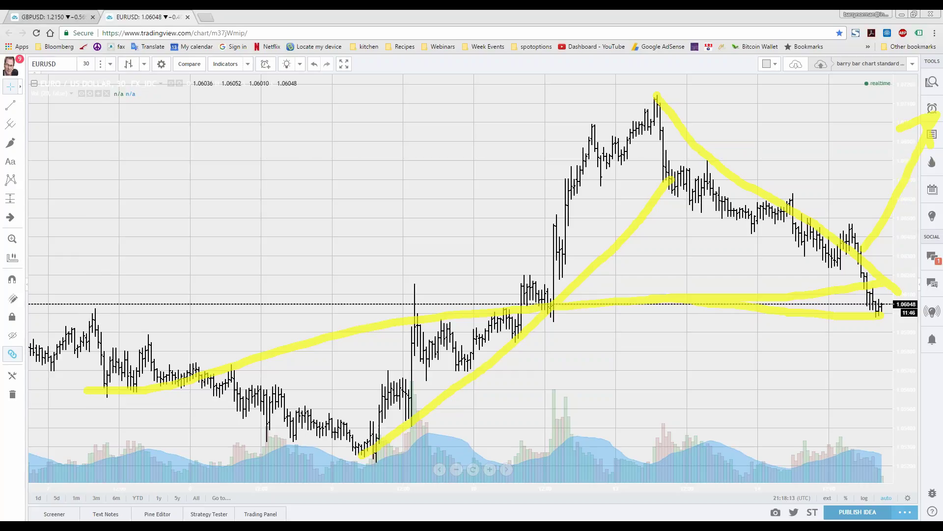
{"action": "left_click", "coordinate": [113, 64]}
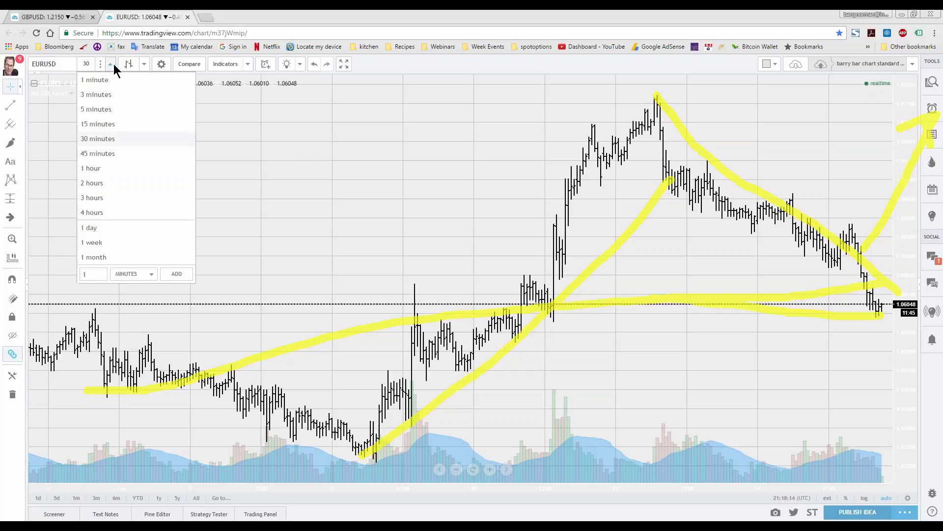
- Switch EURUSD to 1-hour bars, clear the annotations, then change to daily bars
{"action": "left_click", "coordinate": [98, 168]}
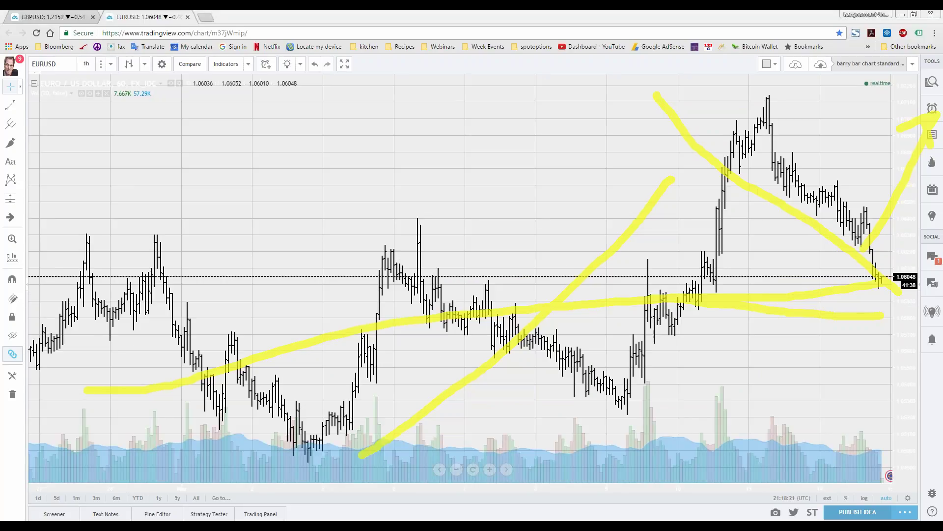
{"action": "key", "text": "Escape"}
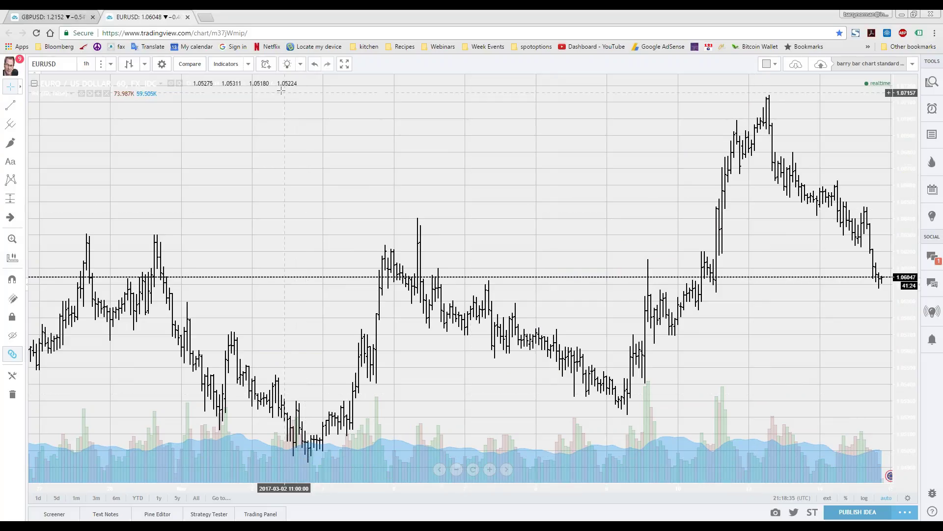
{"action": "left_click", "coordinate": [110, 64]}
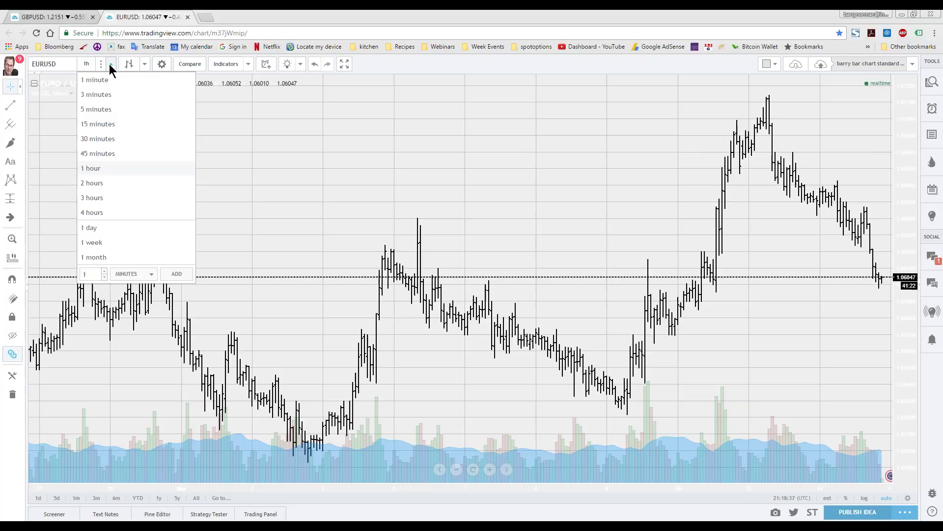
{"action": "left_click", "coordinate": [90, 228]}
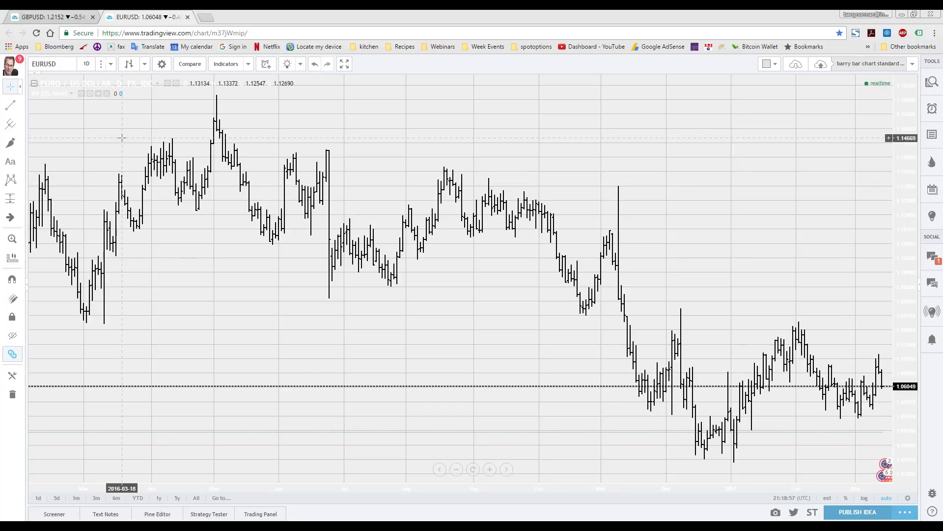
- Switch the EURUSD chart to monthly bars, then to weekly bars
{"action": "left_click", "coordinate": [109, 67]}
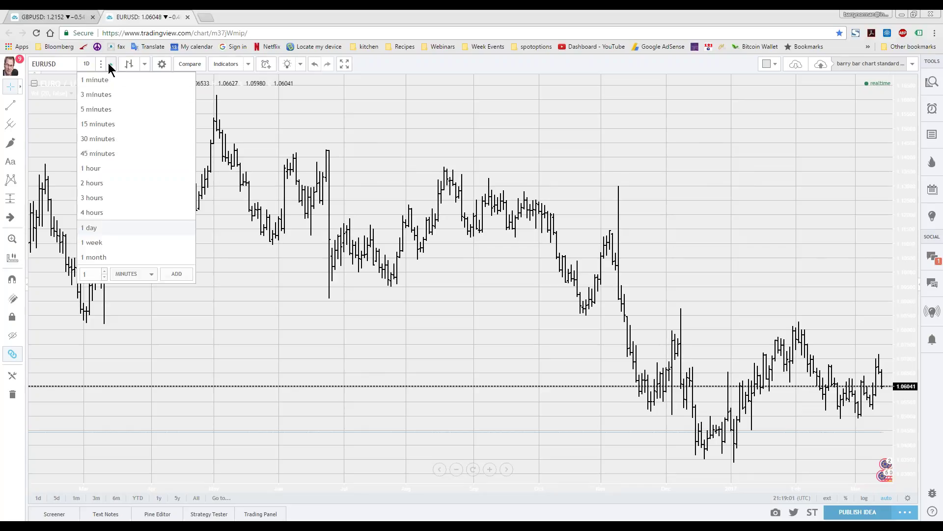
{"action": "left_click", "coordinate": [96, 257]}
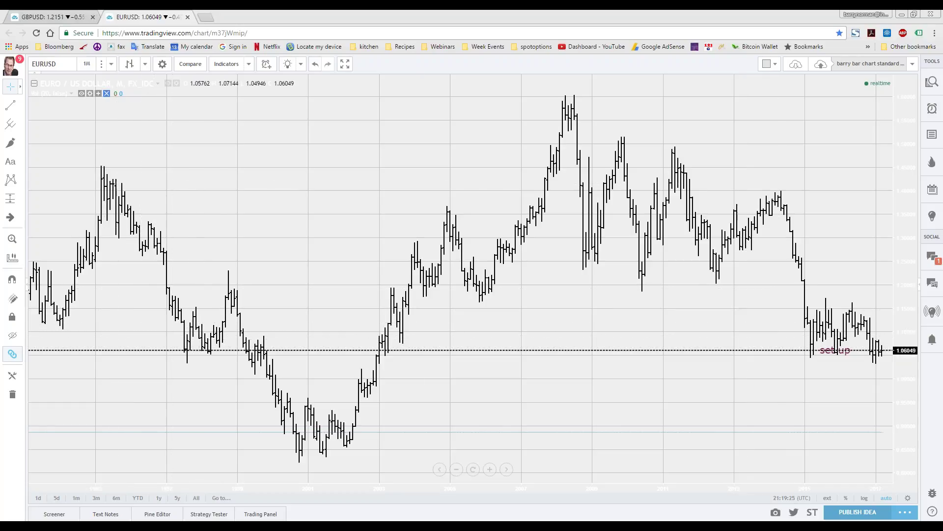
{"action": "left_click", "coordinate": [111, 64]}
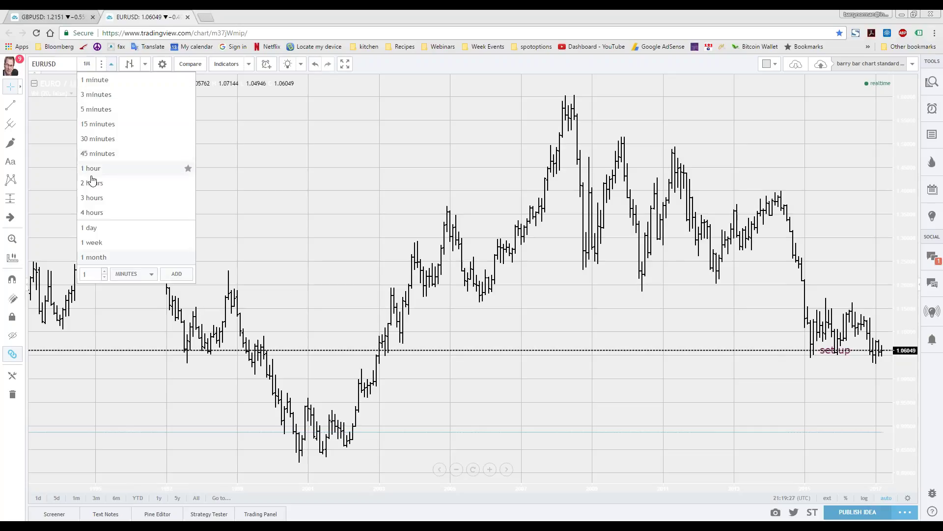
{"action": "left_click", "coordinate": [96, 242]}
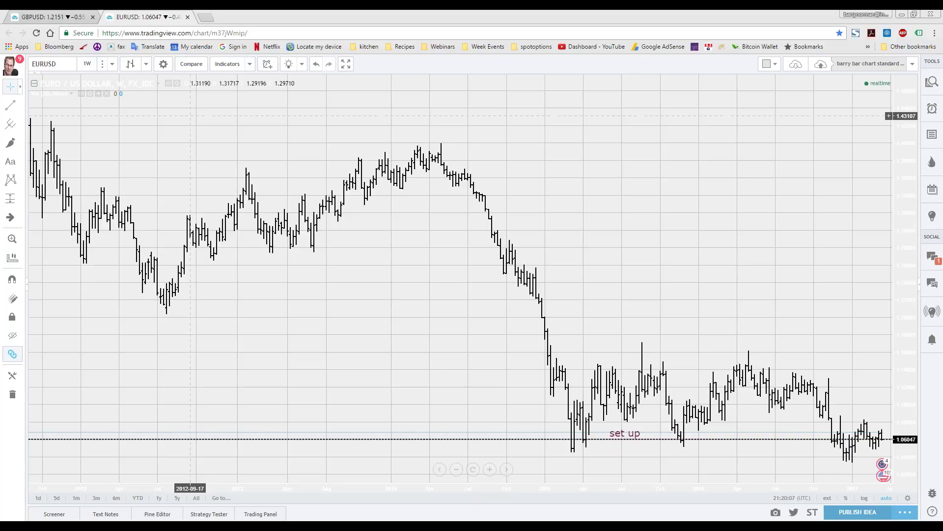
- Switch over to the GBPUSD chart and set its interval to 1 day
{"action": "left_click", "coordinate": [57, 18]}
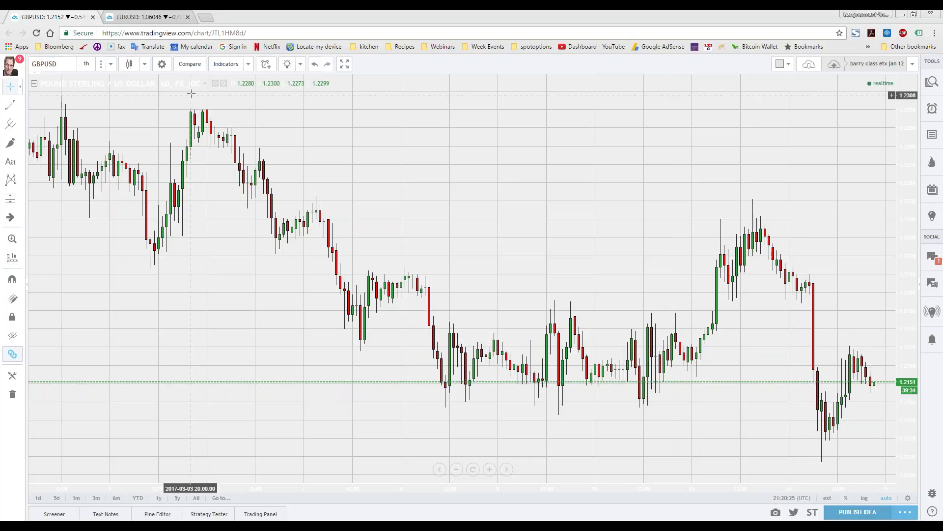
{"action": "left_click", "coordinate": [111, 64]}
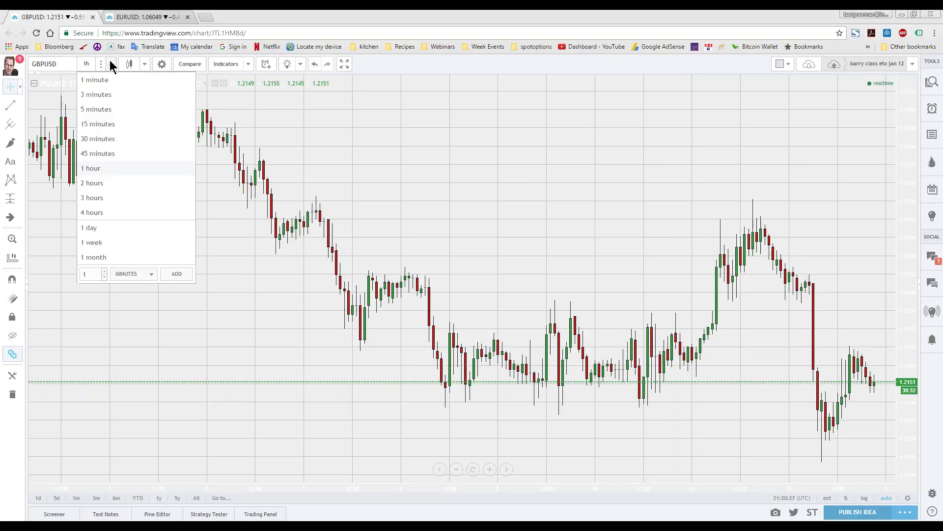
{"action": "left_click", "coordinate": [93, 228]}
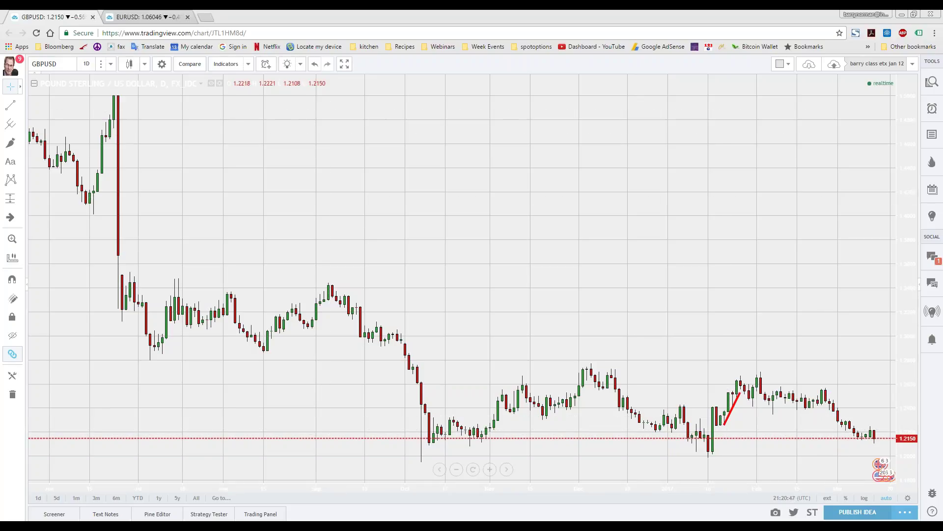
- Set GBPUSD to monthly bars and briefly measure the latest bars' price range
{"action": "left_click", "coordinate": [111, 64]}
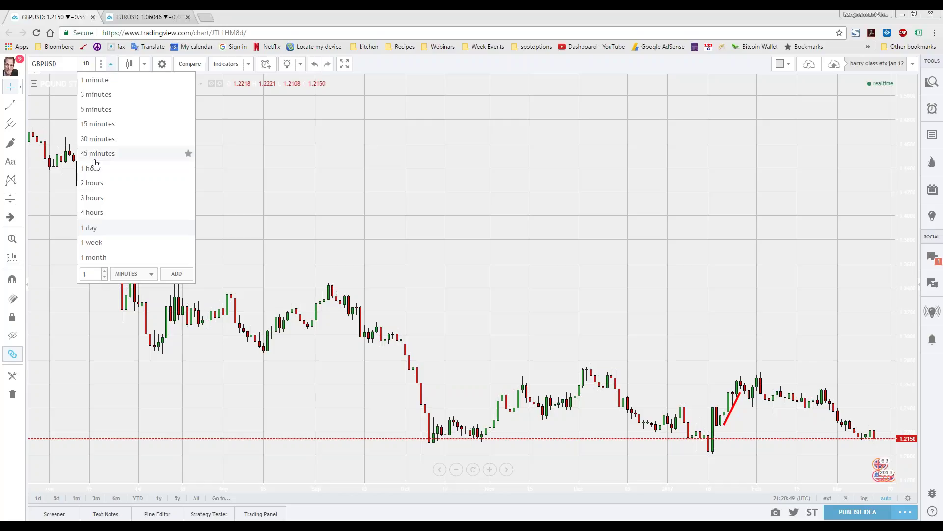
{"action": "left_click", "coordinate": [99, 257]}
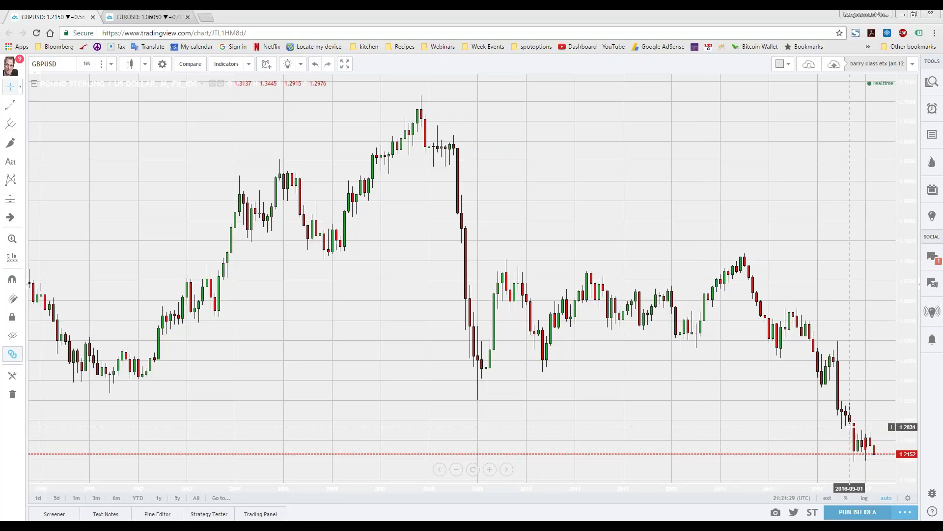
{"action": "left_click", "coordinate": [865, 440]}
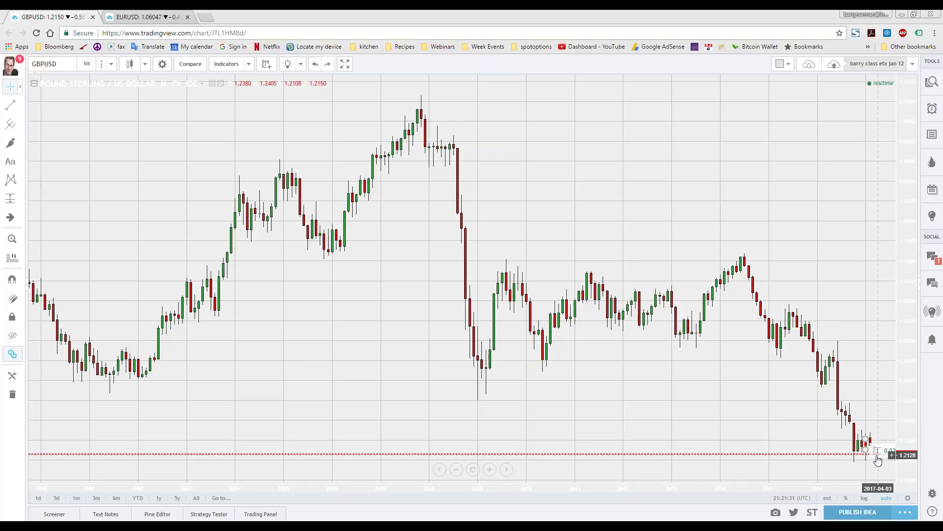
{"action": "left_click", "coordinate": [877, 464]}
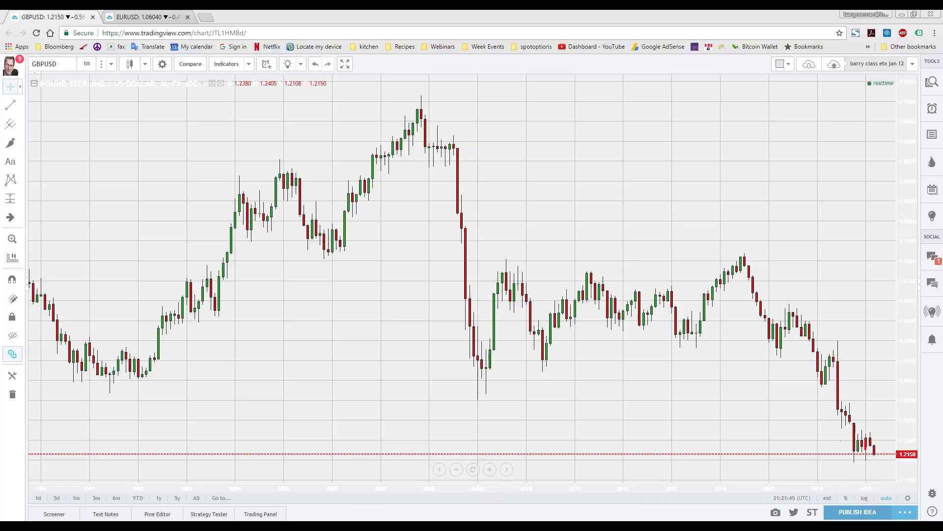
{"action": "left_click", "coordinate": [113, 59]}
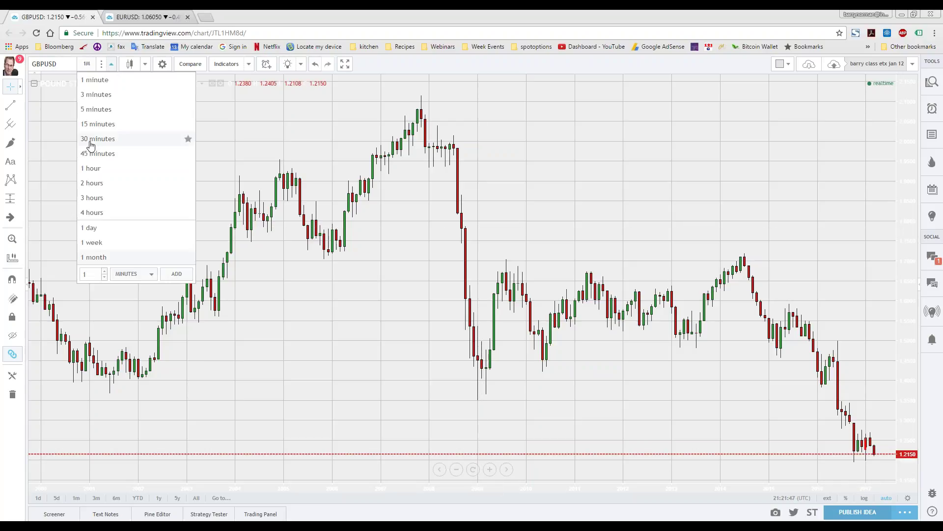
{"action": "left_click", "coordinate": [102, 258]}
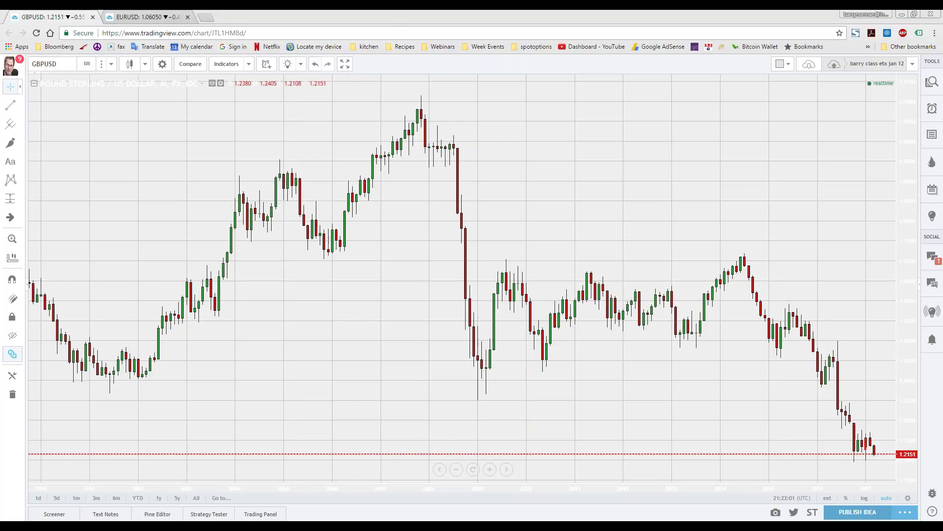
- Show the monthly GBPUSD chart as a line chart, then as OHLC bars
{"action": "left_click", "coordinate": [146, 65]}
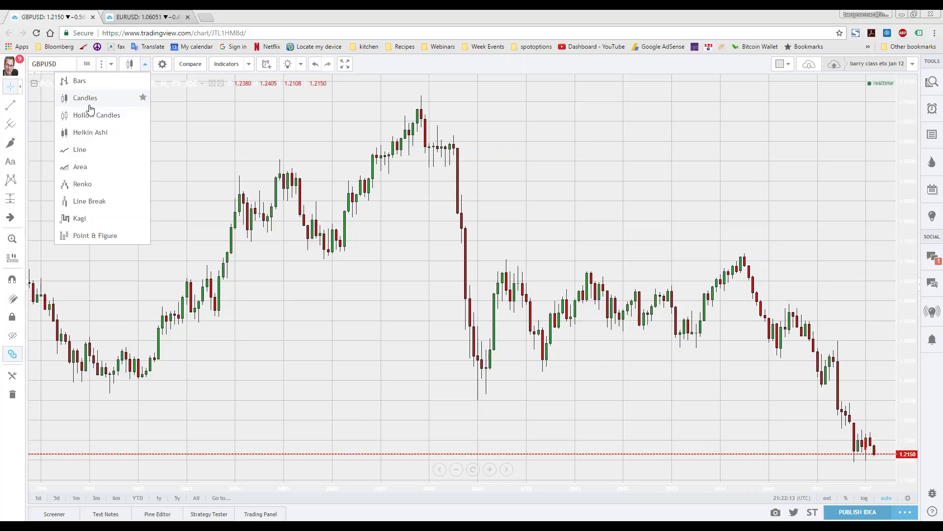
{"action": "left_click", "coordinate": [76, 149]}
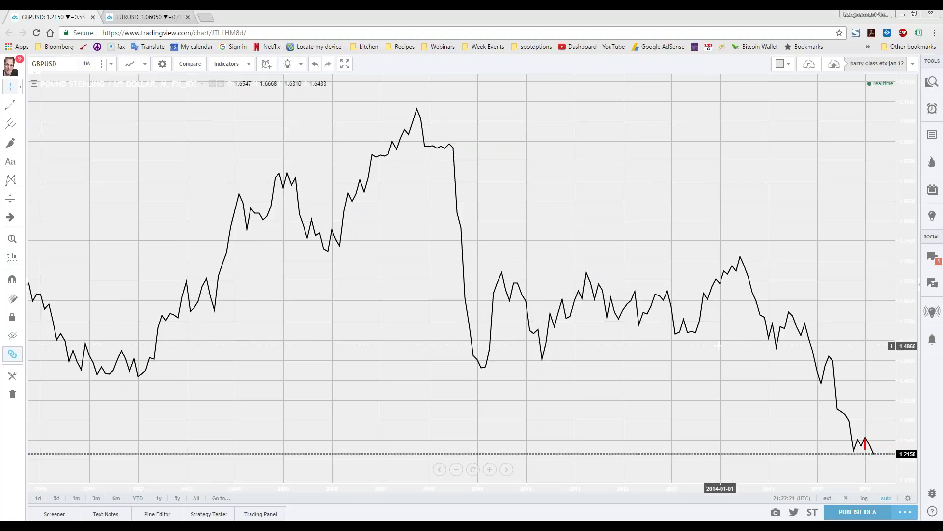
{"action": "left_click", "coordinate": [144, 65]}
{"action": "left_click", "coordinate": [88, 86]}
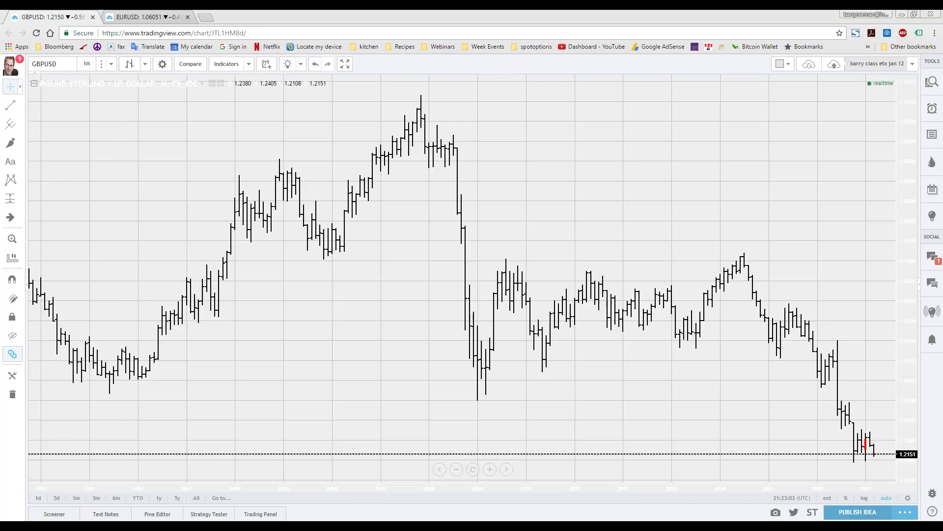
- Switch the chart style to Area, then settle on Hollow Candles
{"action": "left_click", "coordinate": [110, 63]}
{"action": "left_click", "coordinate": [112, 65]}
{"action": "left_click", "coordinate": [147, 63]}
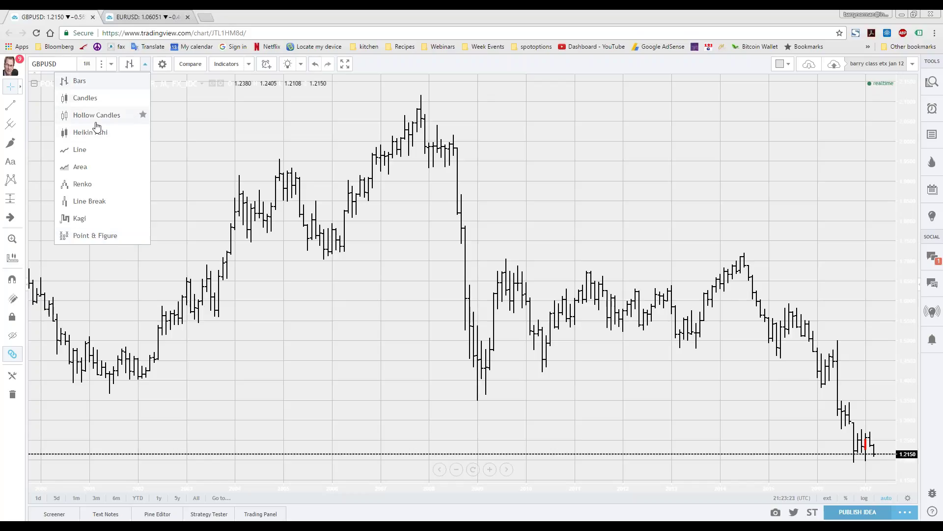
{"action": "left_click", "coordinate": [94, 168]}
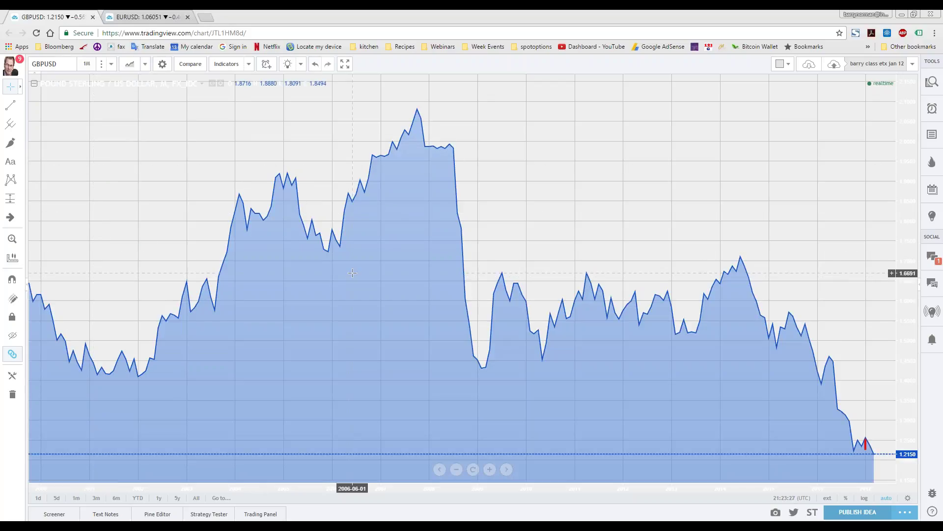
{"action": "left_click", "coordinate": [110, 64]}
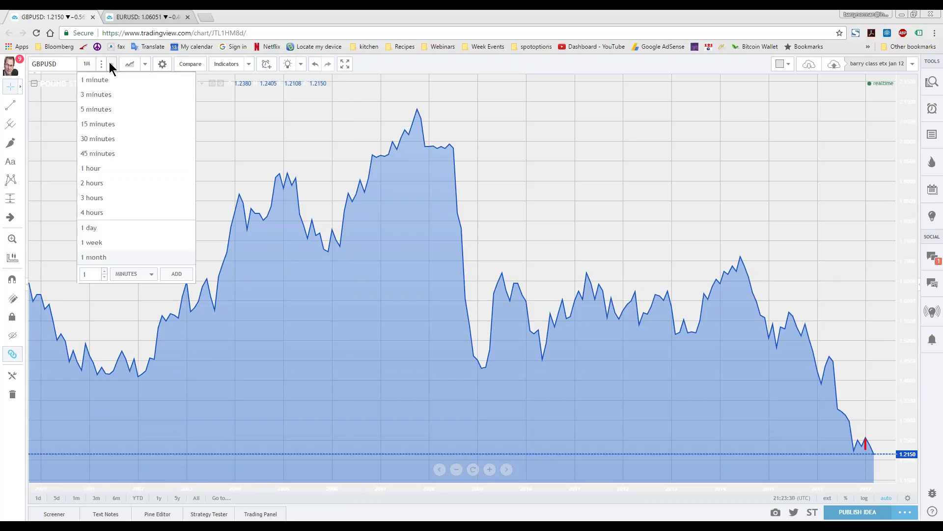
{"action": "left_click", "coordinate": [145, 64]}
{"action": "left_click", "coordinate": [113, 116]}
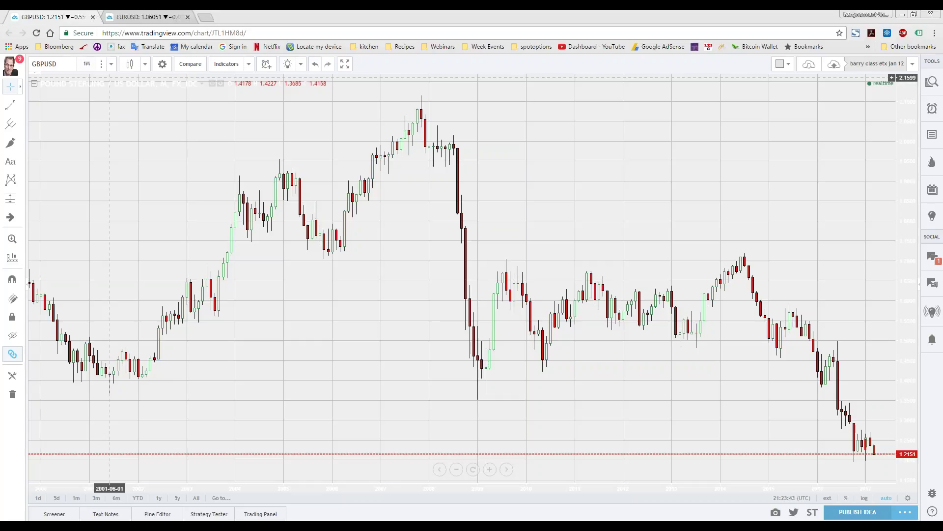
- Set GBPUSD to 30-minute bars and change the style to OHLC bars
{"action": "left_click", "coordinate": [111, 64]}
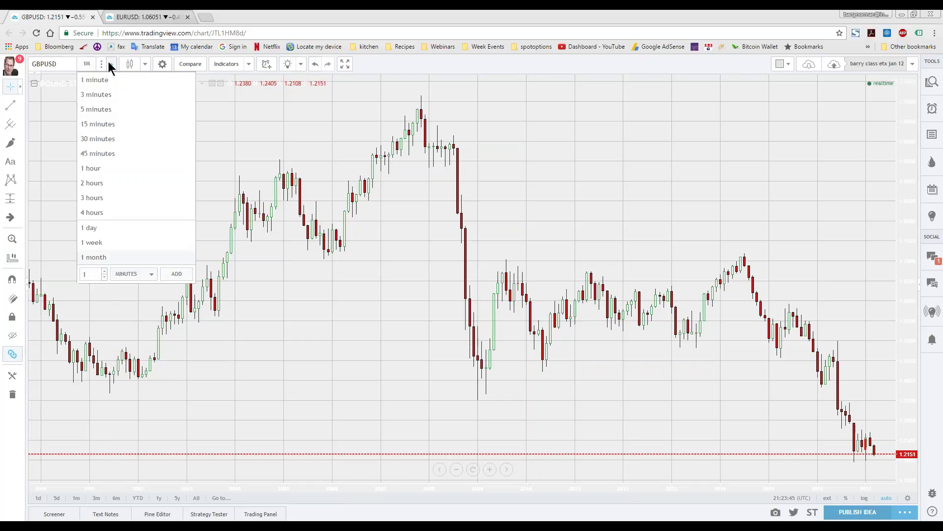
{"action": "left_click", "coordinate": [97, 139]}
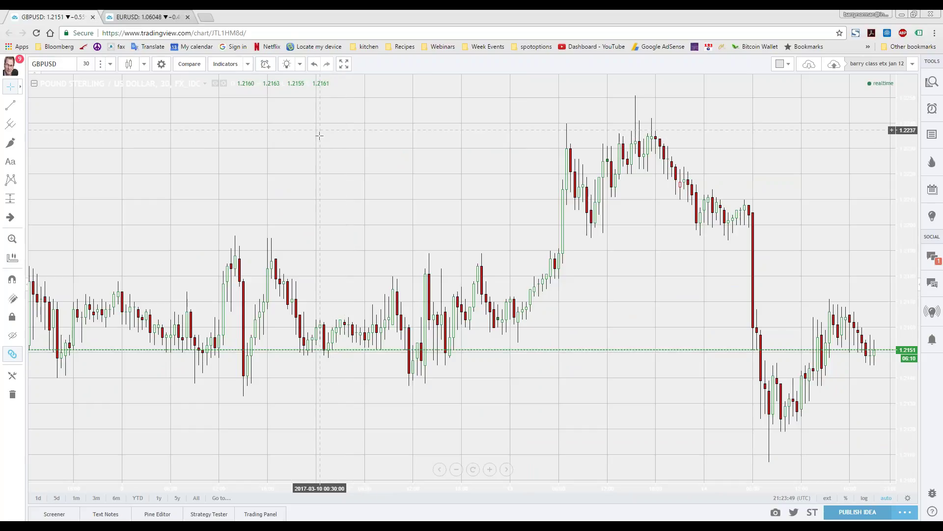
{"action": "left_click", "coordinate": [144, 66]}
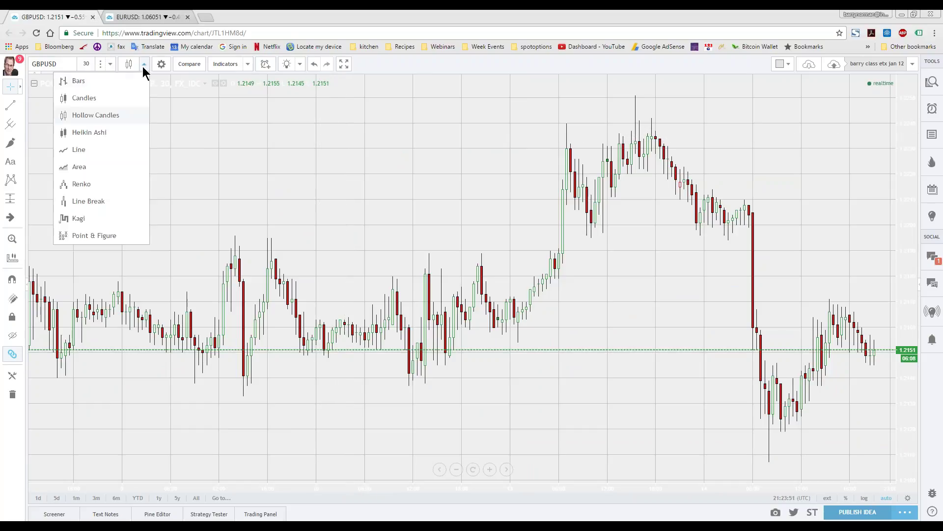
{"action": "left_click", "coordinate": [126, 87]}
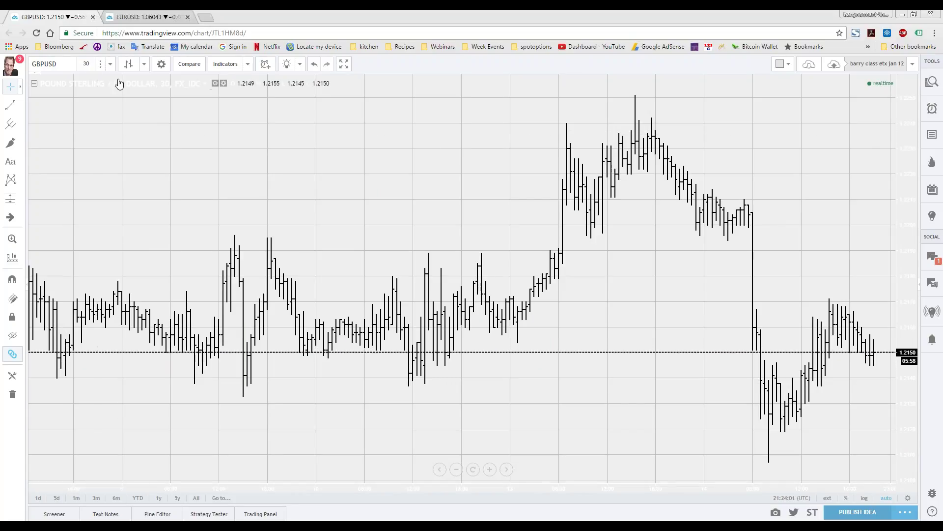
- Try the 1-minute interval, then return to 30-minute bars
{"action": "left_click", "coordinate": [110, 63]}
{"action": "left_click", "coordinate": [100, 79]}
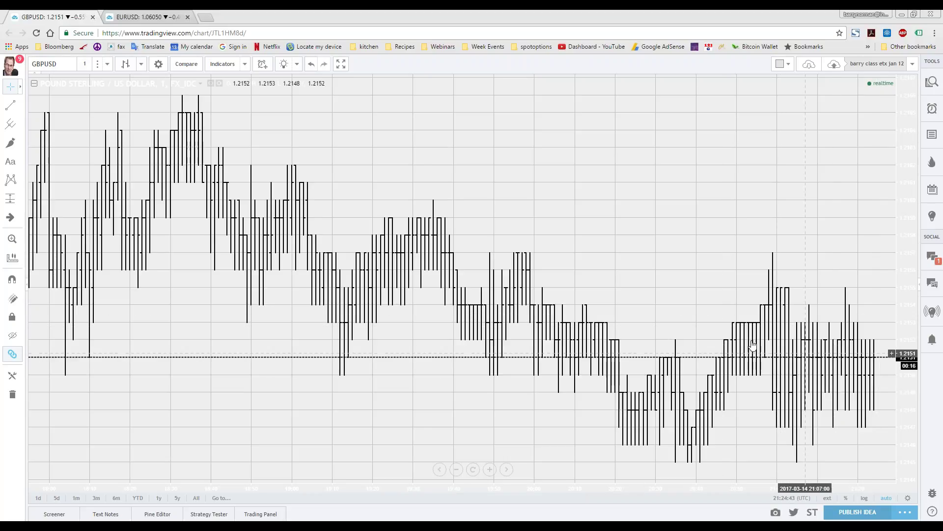
{"action": "left_click", "coordinate": [106, 64]}
{"action": "left_click", "coordinate": [92, 139]}
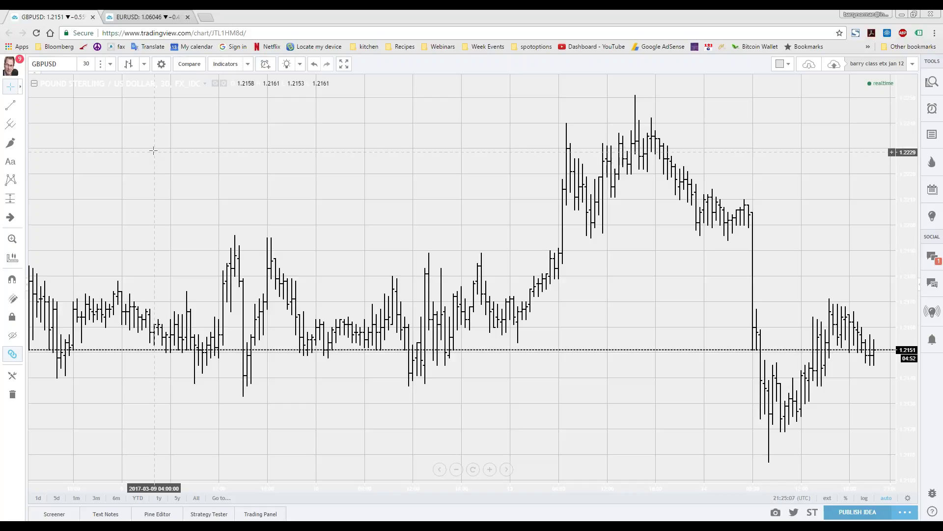
{"action": "left_click", "coordinate": [248, 64]}
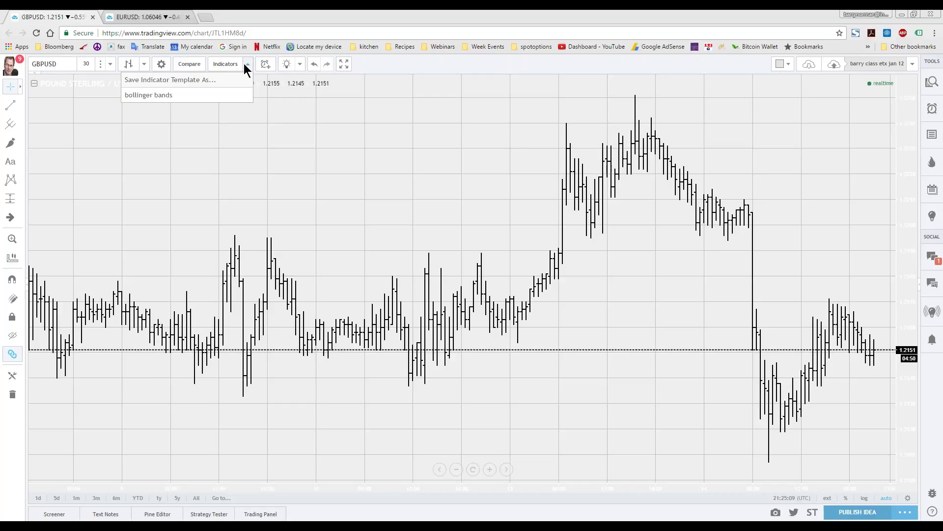
{"action": "left_click", "coordinate": [229, 64]}
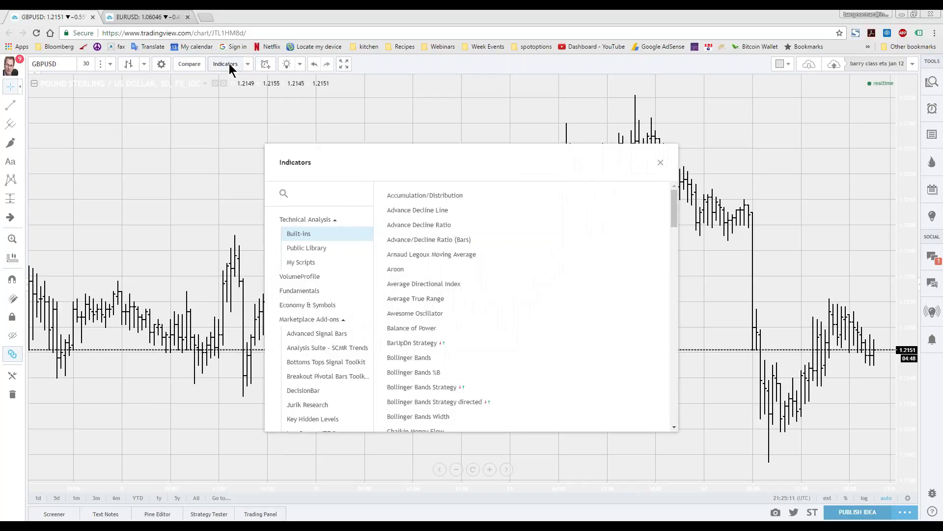
{"action": "left_click", "coordinate": [179, 129]}
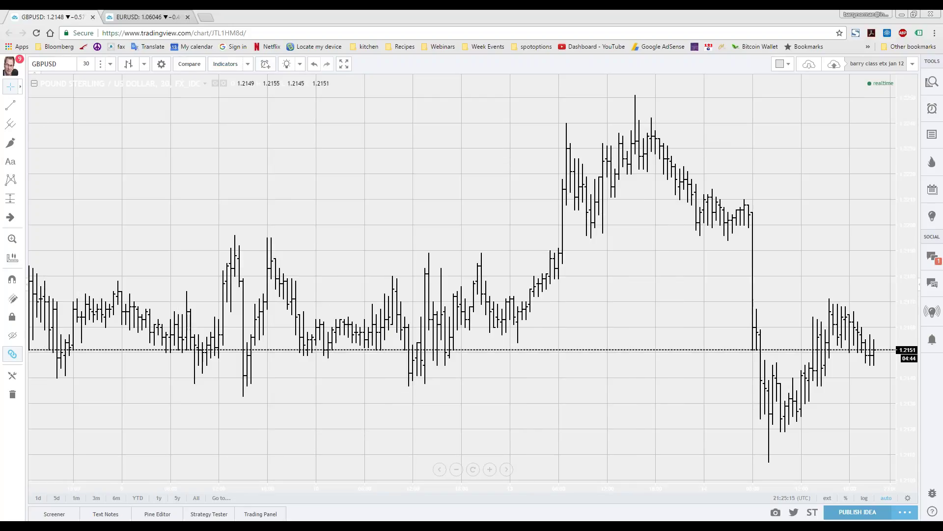